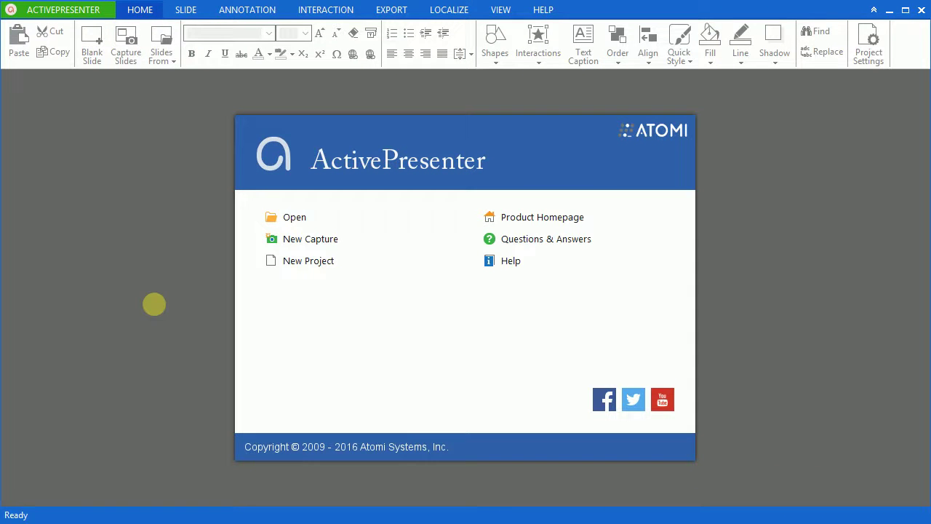
Step: Start a new capture project named 'My Project' and open the Smart Capture profile for editing
left_click(271, 239)
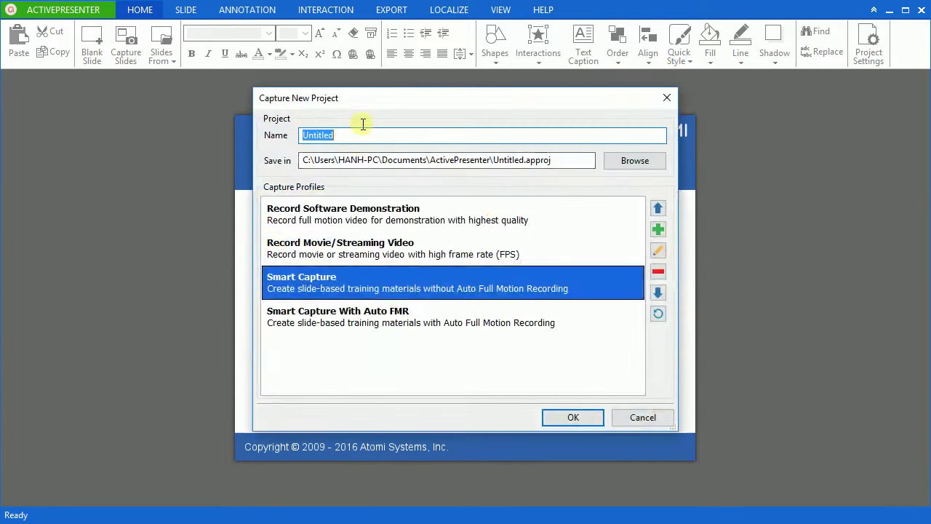
type("My Pro")
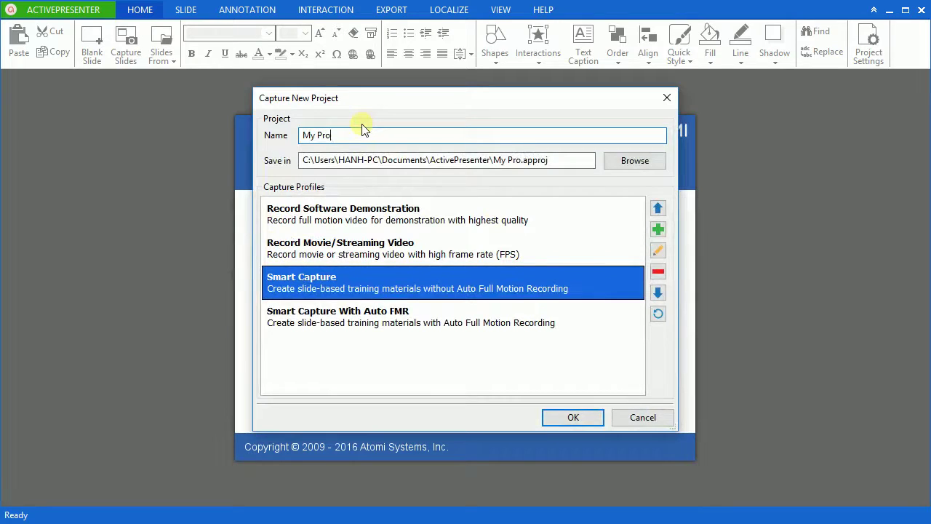
type("ject")
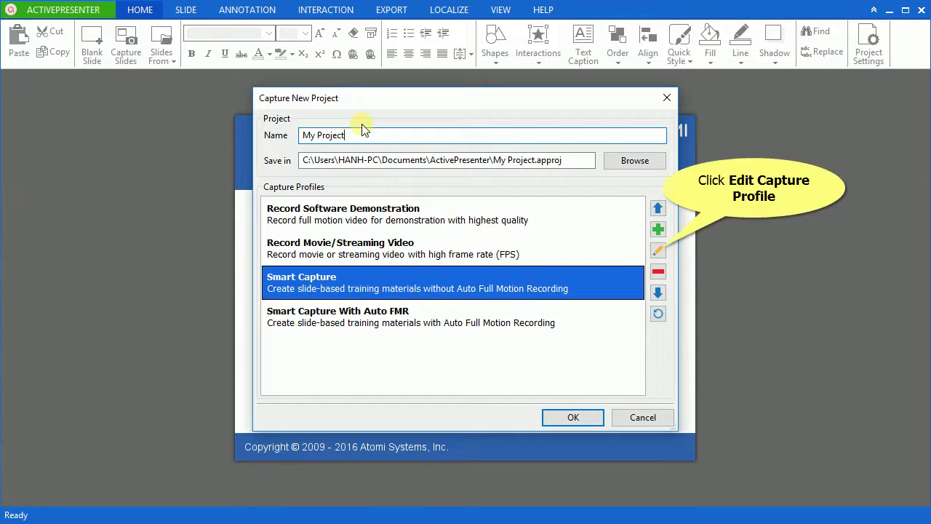
left_click(657, 250)
Step: Use Full Motion Recording for drag-and-drop, mouse wheel actions and the capture type, with the window following the cursor
left_click_drag(556, 80, 554, 87)
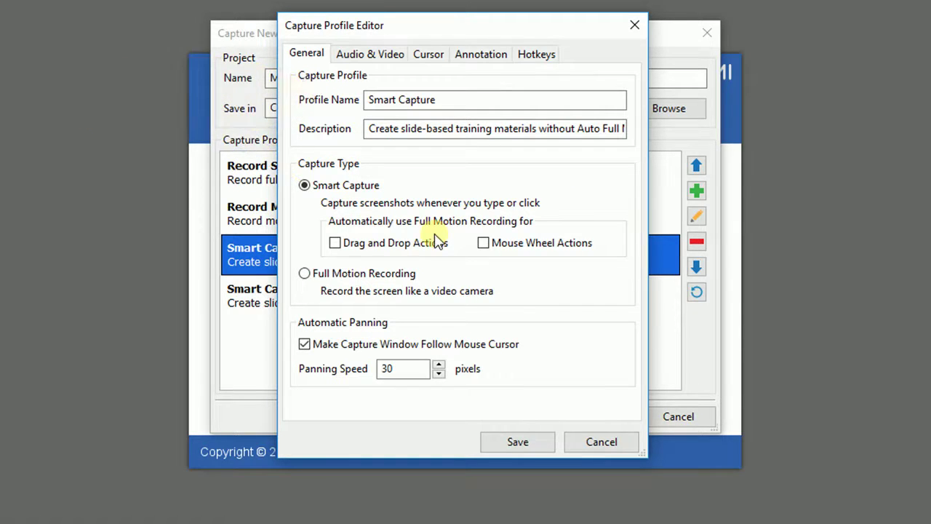
left_click(336, 243)
left_click(493, 243)
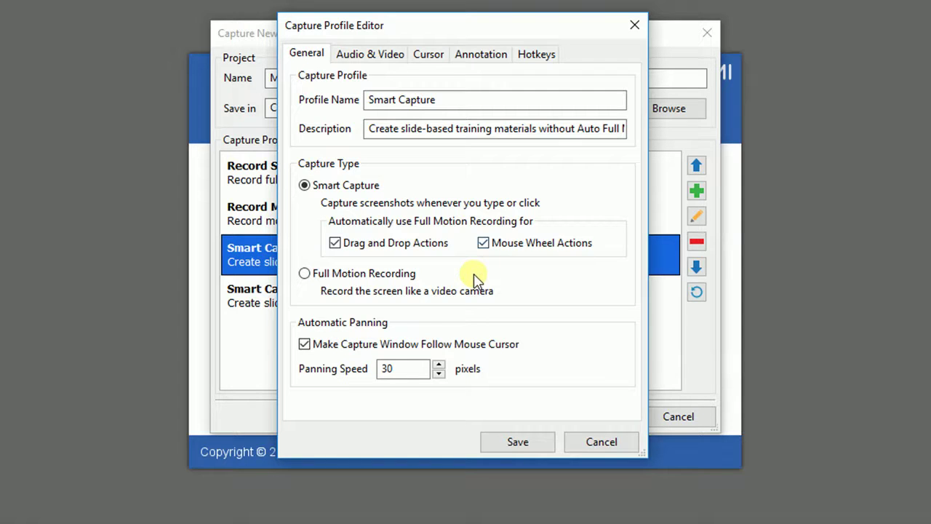
left_click(327, 273)
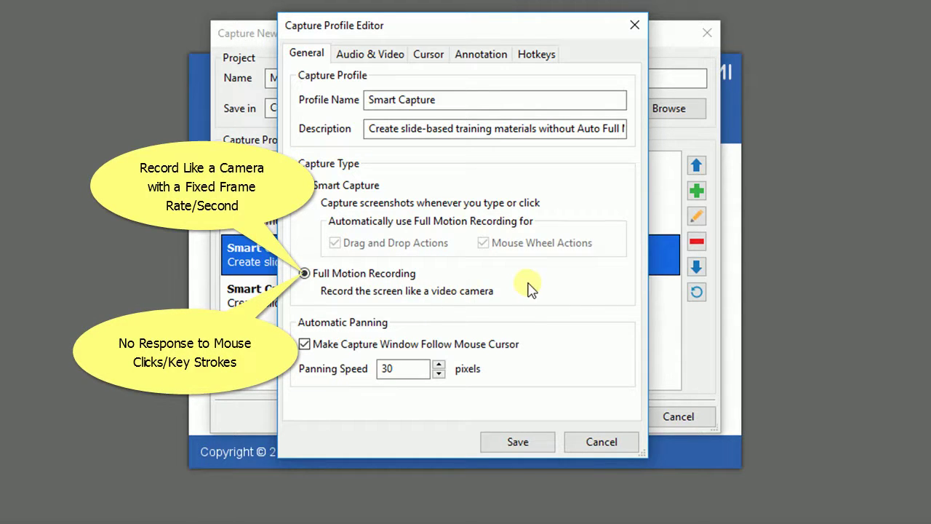
left_click(379, 345)
left_click(344, 352)
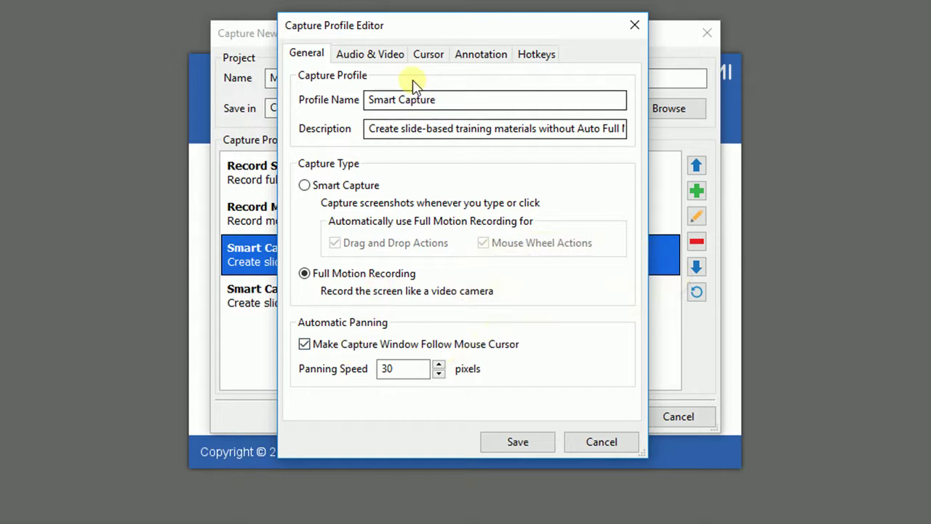
Step: In the audio and video settings, try the Flash Screen Video codec, then revert to MPEG-1 Video
left_click(384, 58)
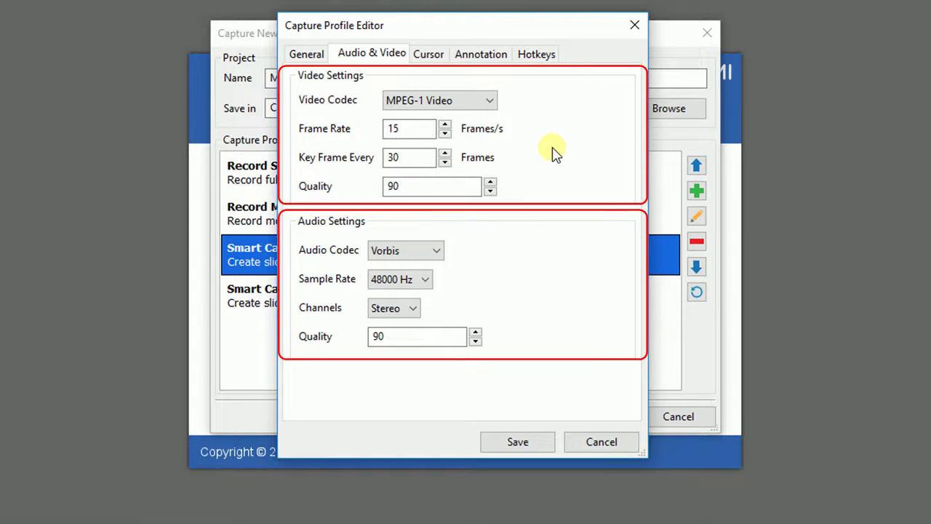
left_click(491, 102)
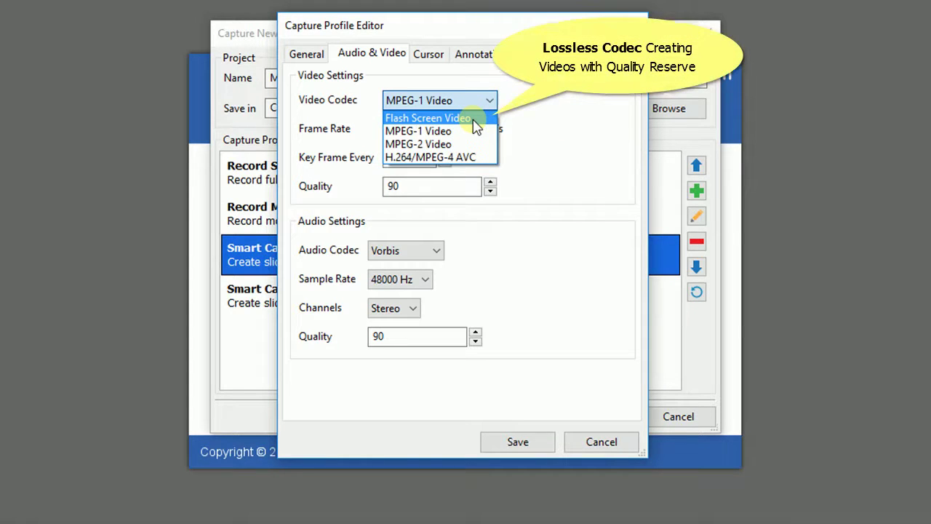
left_click(473, 120)
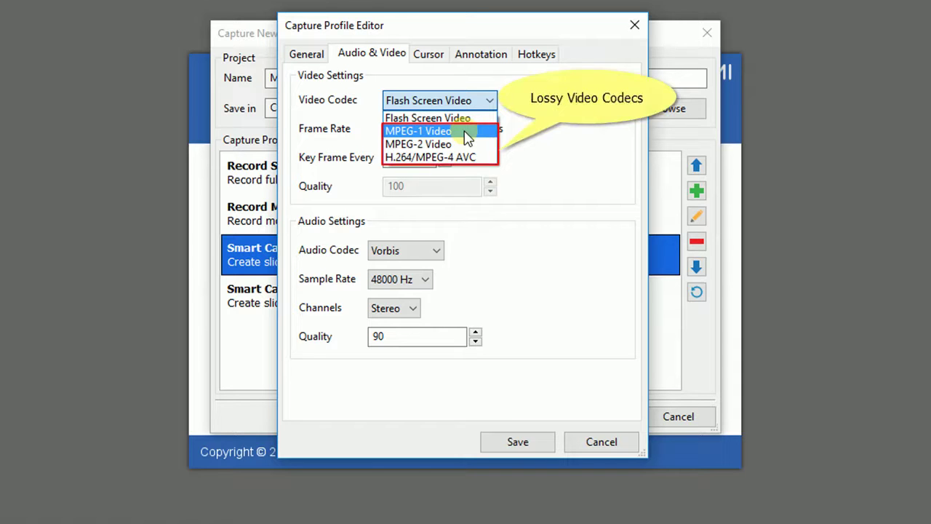
left_click(465, 132)
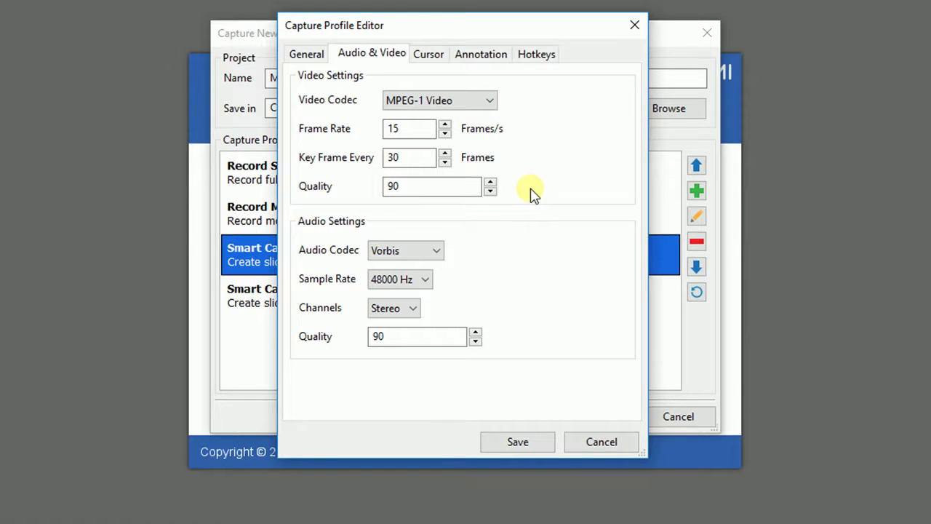
Step: Try the 16-bit PCM audio codec, then keep Vorbis at 48000 Hz in Stereo
left_click(435, 253)
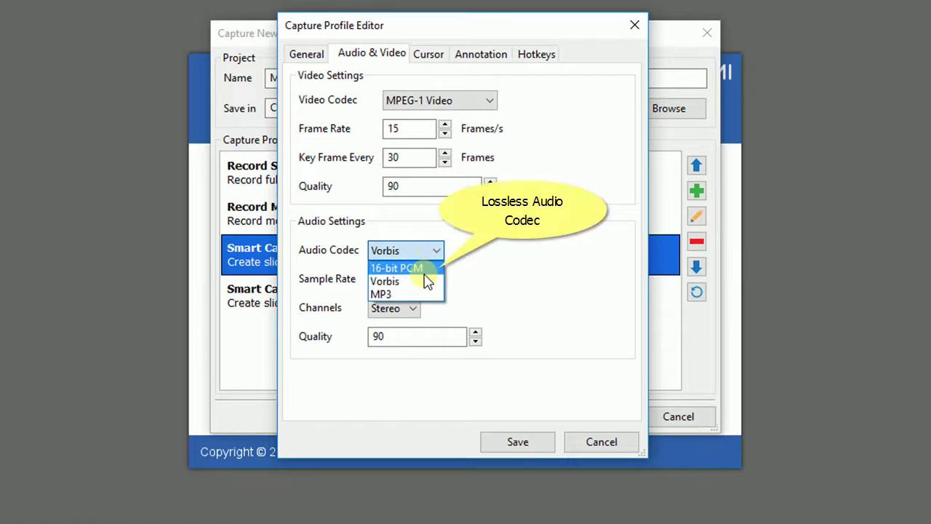
left_click(424, 273)
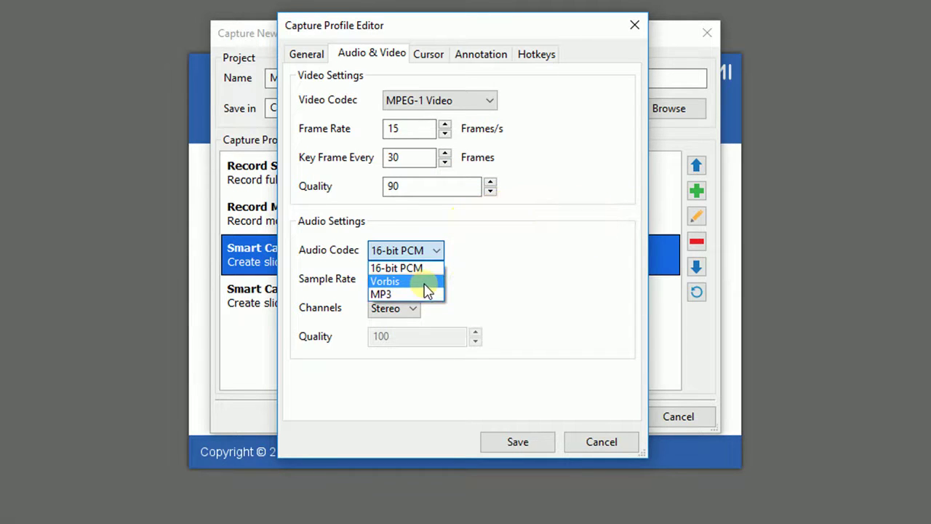
left_click(426, 284)
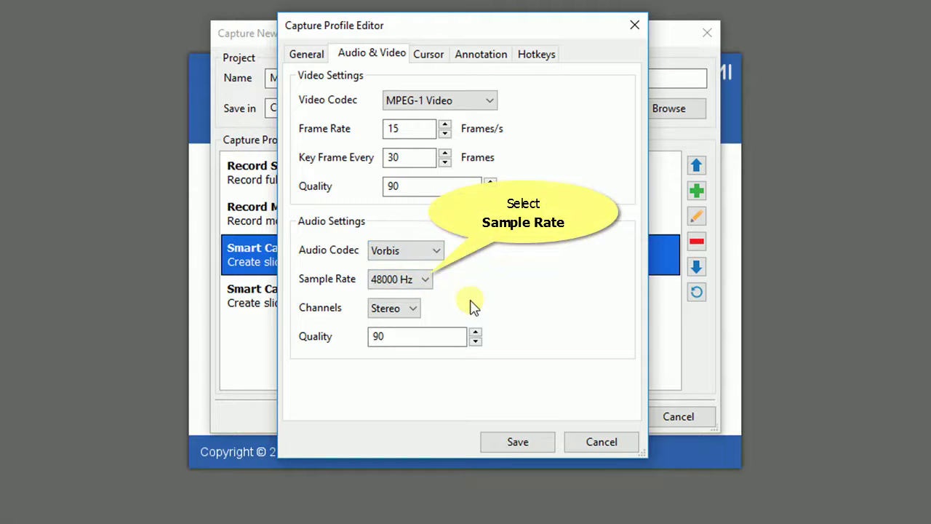
left_click(426, 284)
left_click(427, 285)
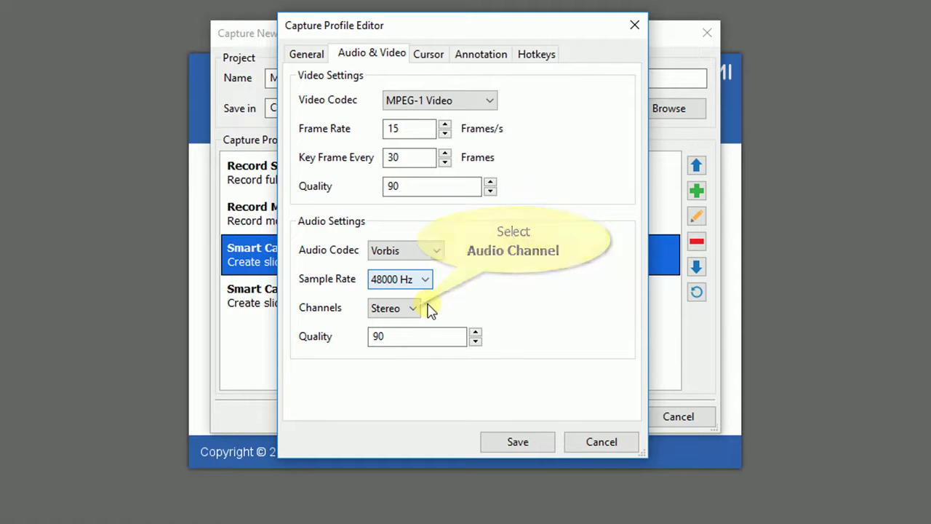
left_click(413, 311)
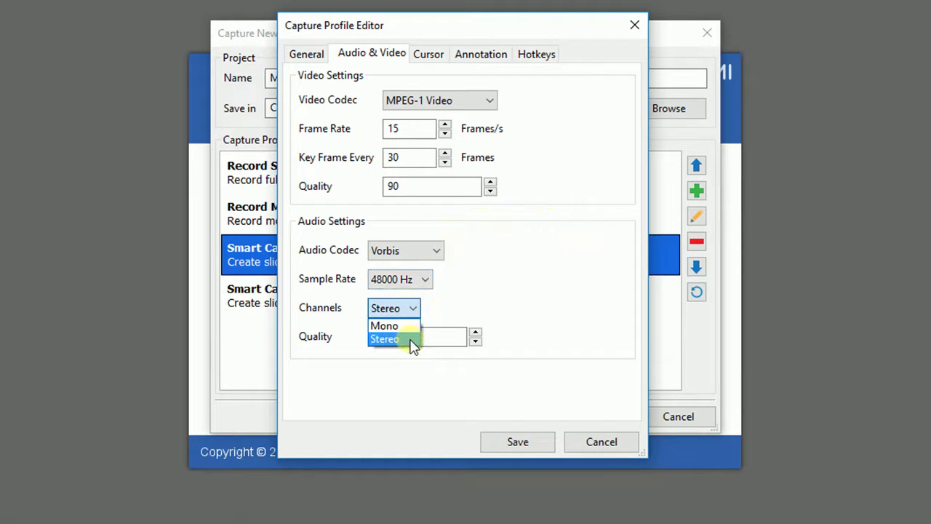
left_click(393, 339)
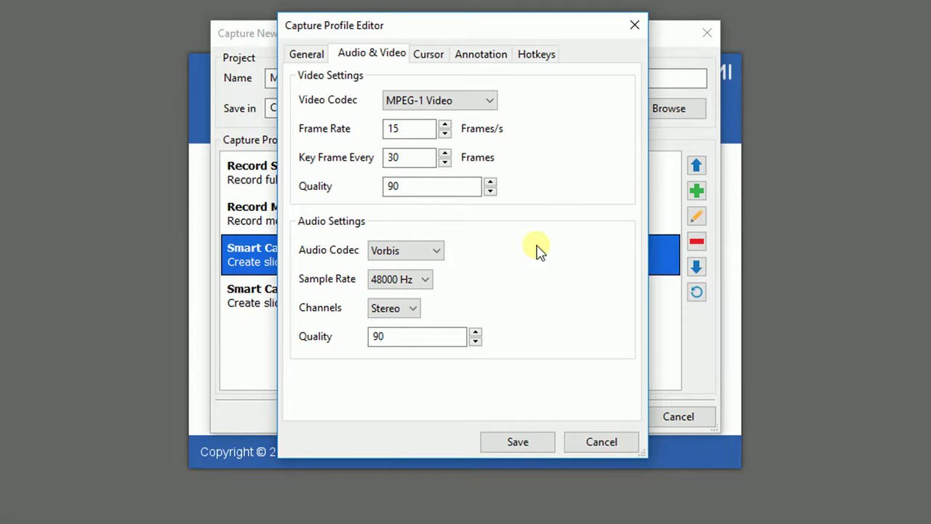
left_click(428, 56)
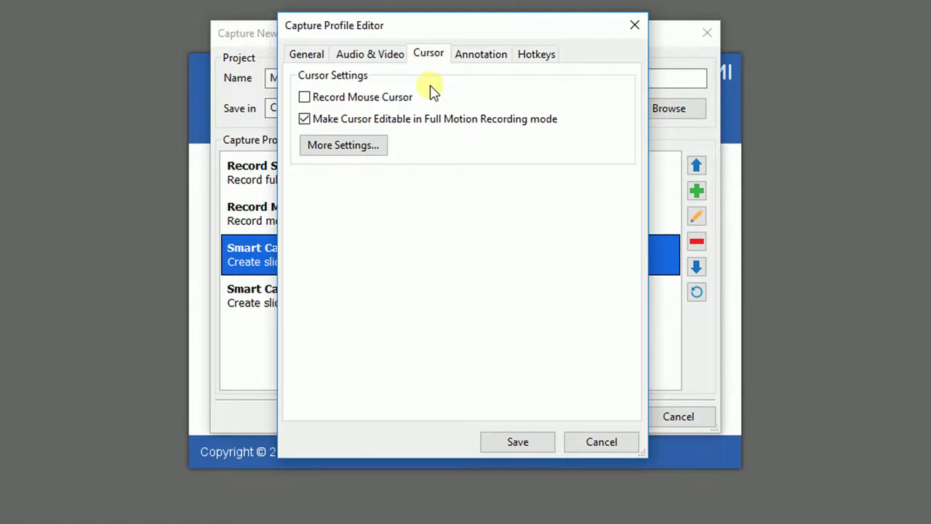
Step: Turn on mouse cursor recording in the profile's cursor settings
left_click(400, 102)
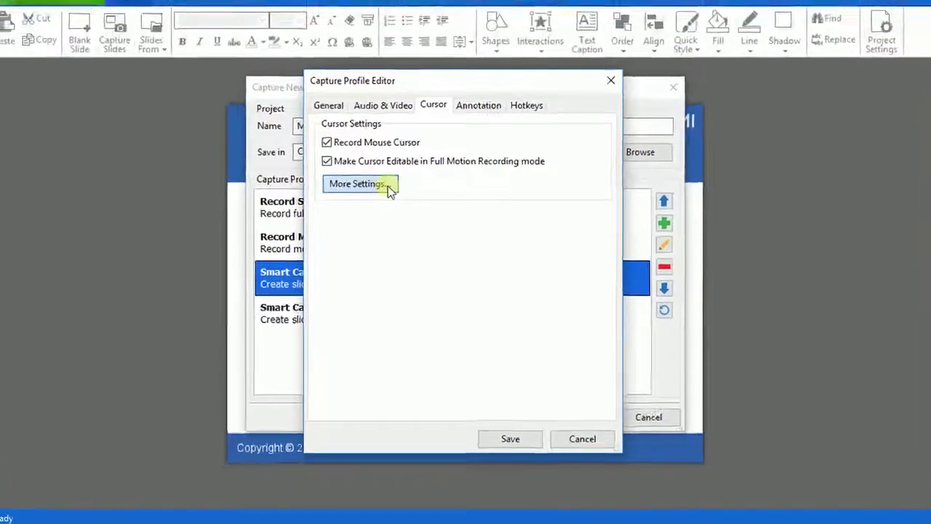
Step: Show cursor paths in Tutorial and Practice modes, with a Circle highlight and Curved movement
left_click(388, 187)
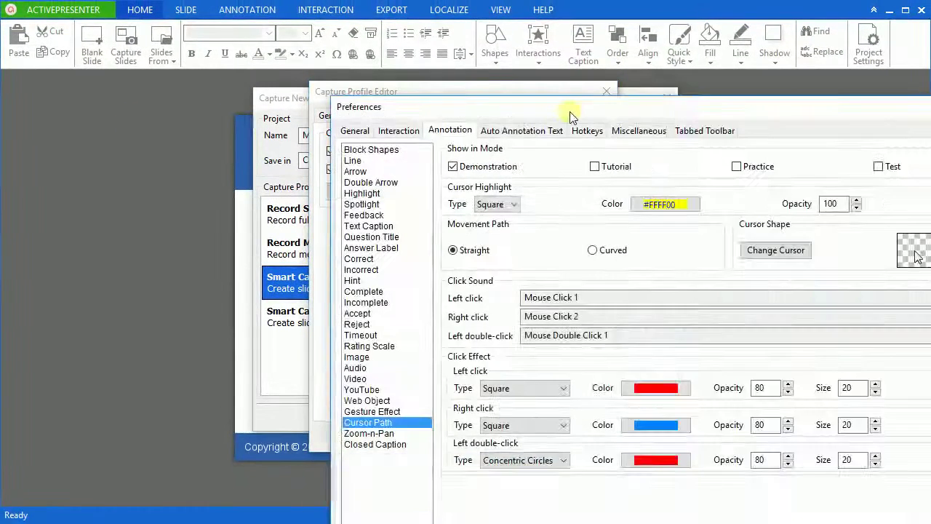
mouse_move(565, 114)
left_mouse_down()
mouse_move(403, 72)
mouse_move(364, 44)
mouse_move(358, 20)
left_mouse_up()
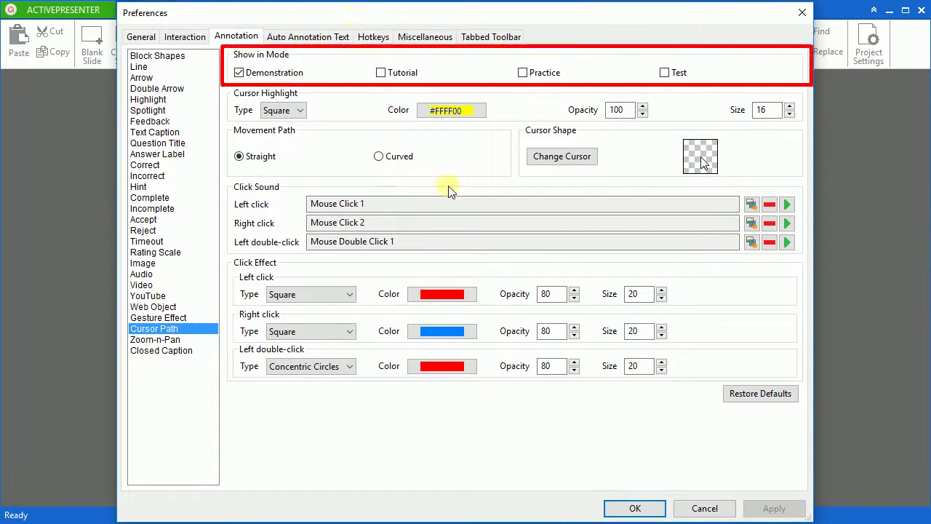
left_click(397, 76)
left_click(527, 73)
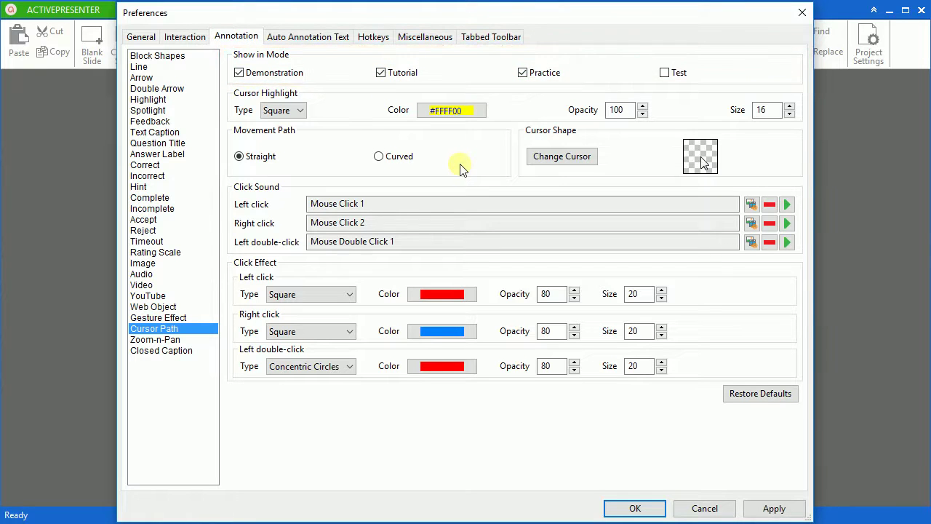
left_click(297, 111)
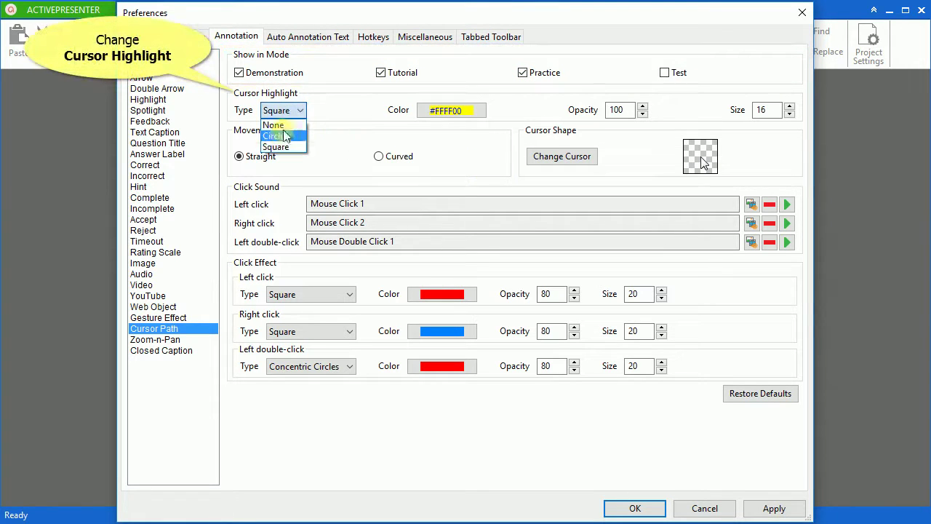
left_click(282, 137)
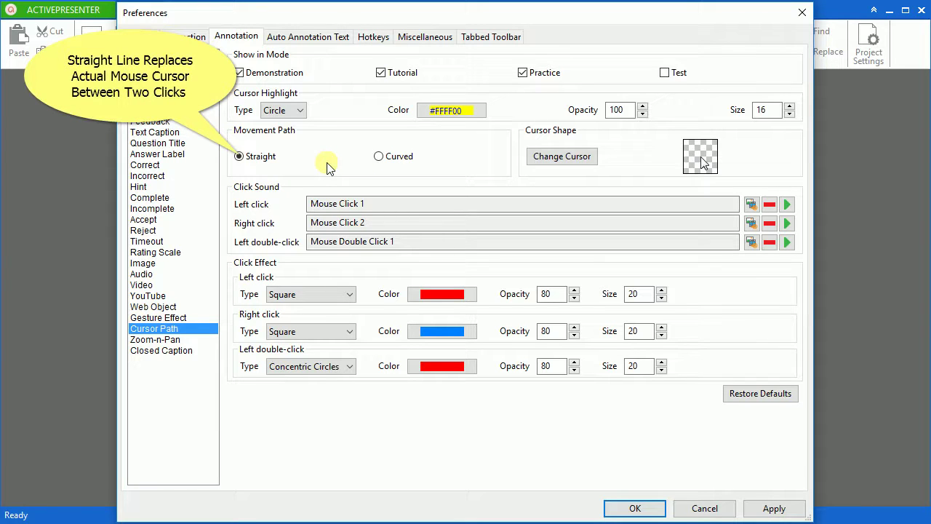
left_click(402, 164)
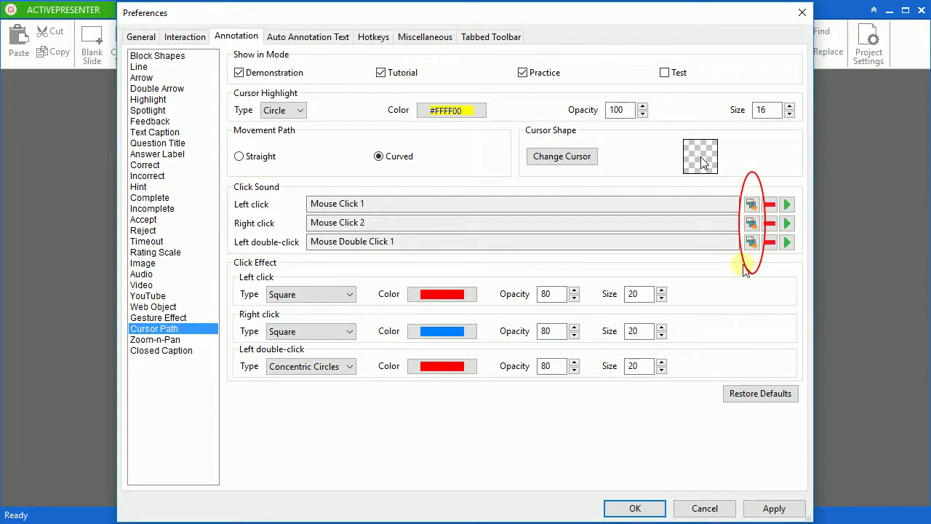
Step: Set the left-click, right-click and double-click effects all to Circle
left_click(335, 295)
left_click(328, 319)
left_click(348, 331)
left_click(338, 355)
left_click(339, 364)
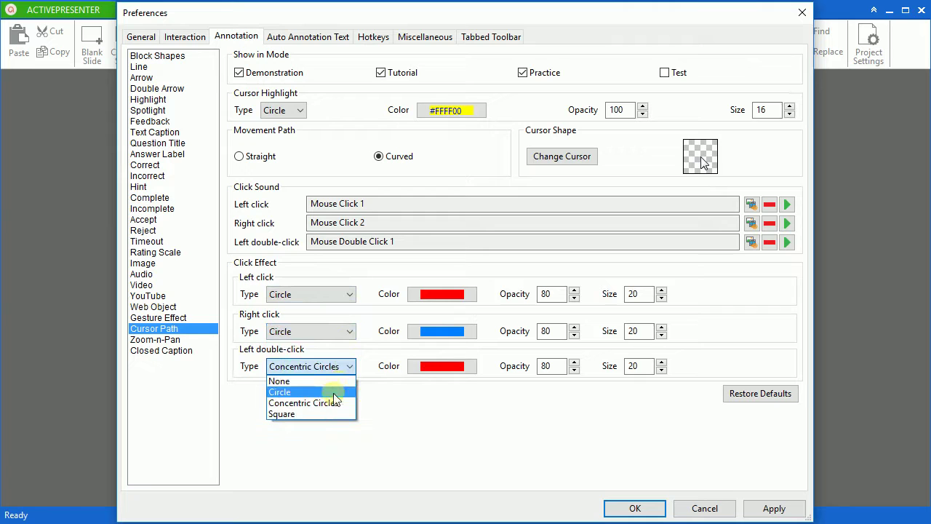
left_click(334, 396)
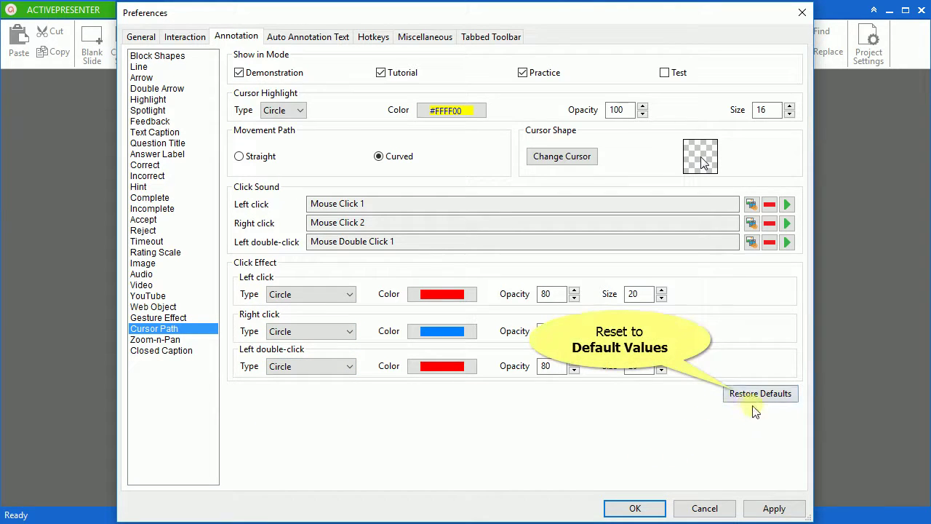
Step: Accept the Preferences and switch the profile's capture type back to Smart Capture
left_click(632, 506)
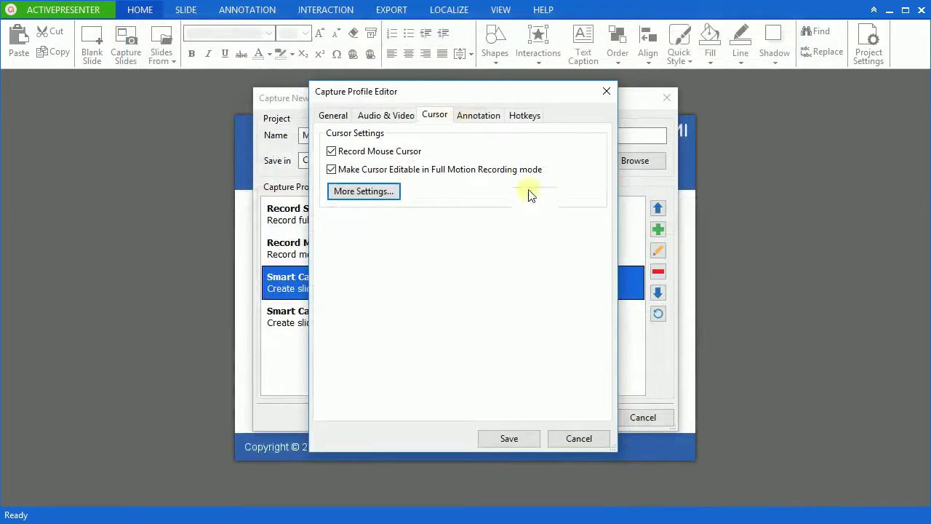
left_click(477, 115)
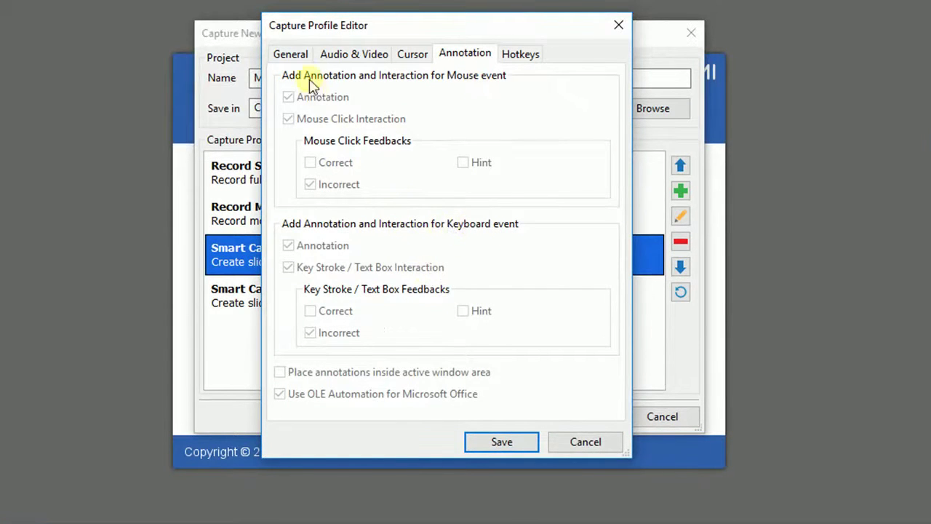
left_click(294, 55)
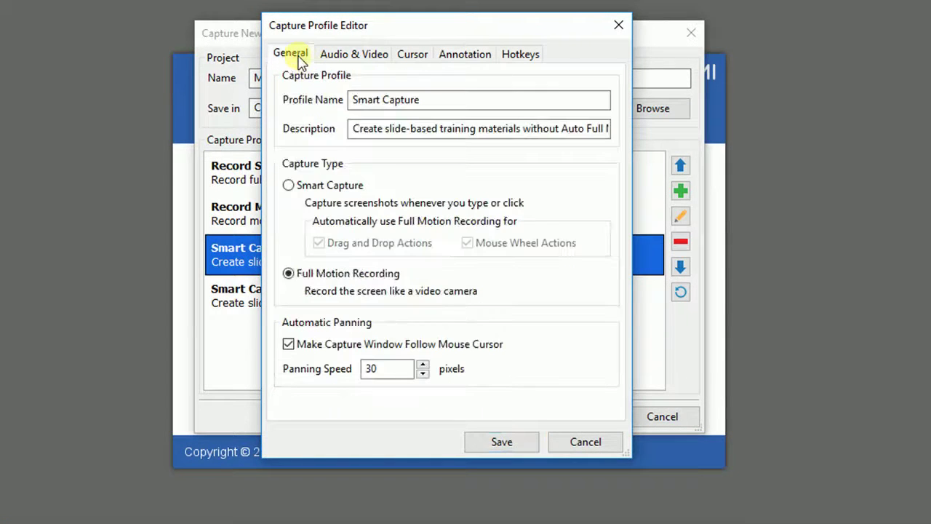
left_click(304, 185)
Step: Add Correct feedback annotations for both mouse clicks and keystrokes
left_click(474, 58)
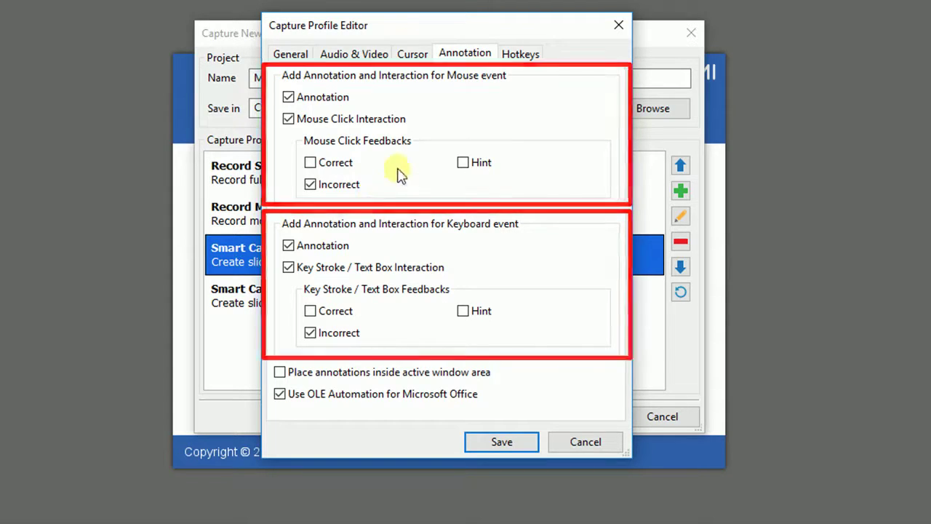
left_click(342, 100)
left_click(340, 100)
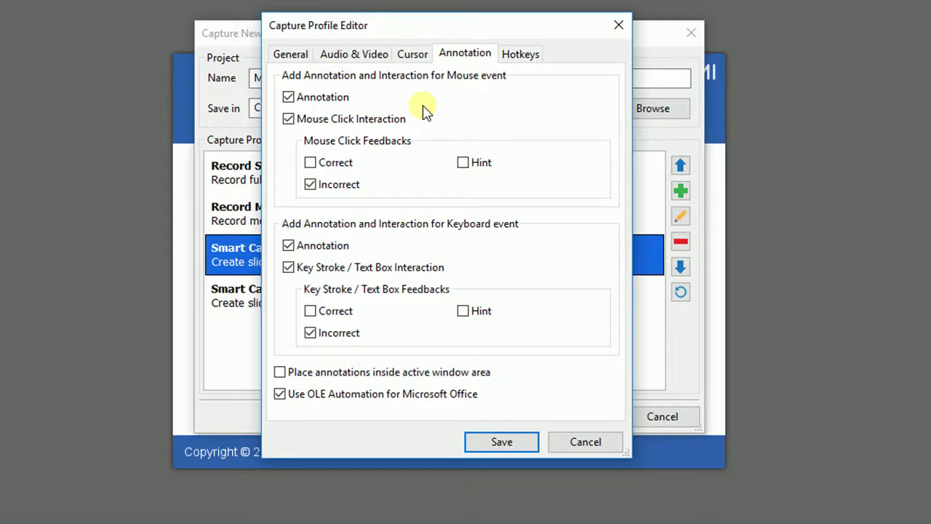
left_click(326, 162)
left_click(341, 311)
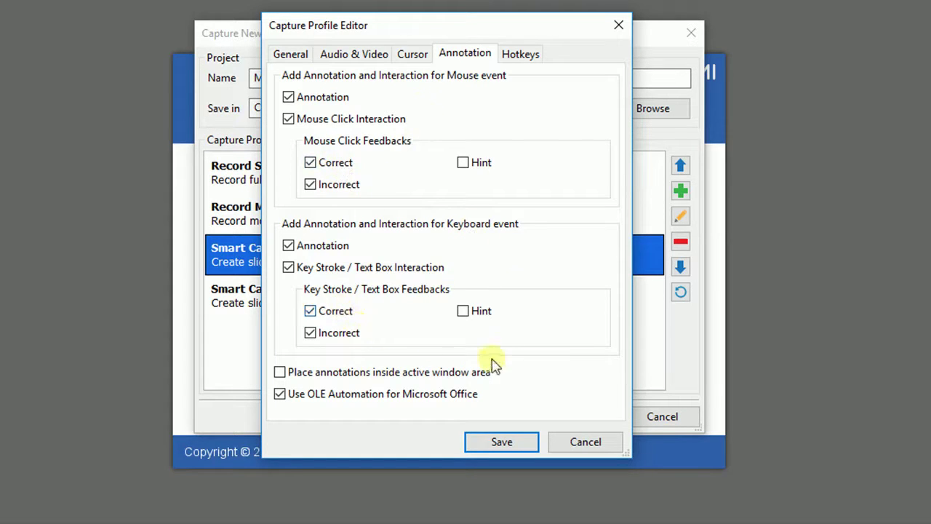
left_click(525, 60)
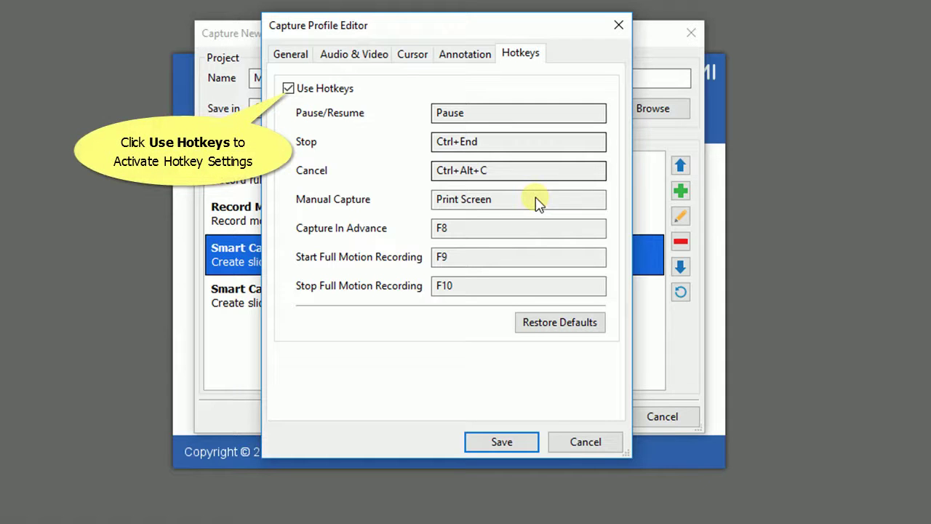
Step: Assign F6 to Capture In Advance and Space to Pause/Resume
left_click(504, 230)
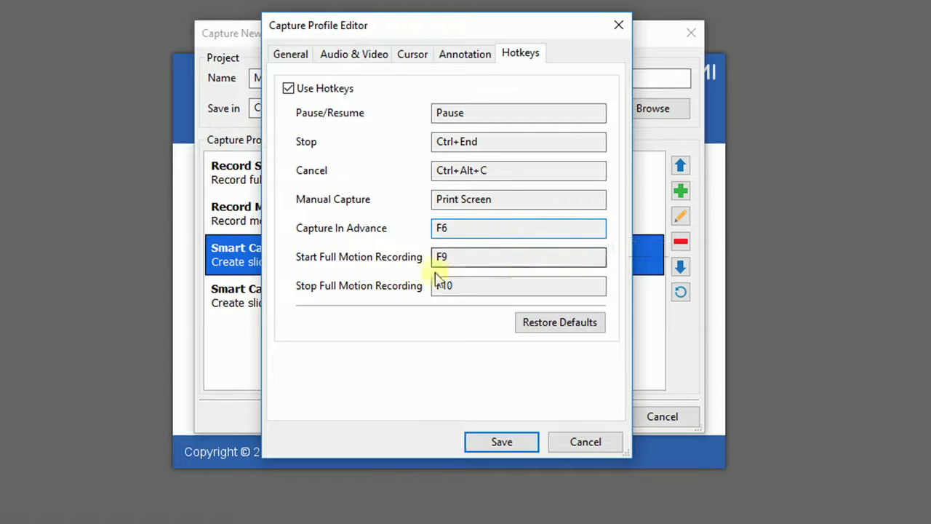
left_click(511, 116)
key("space")
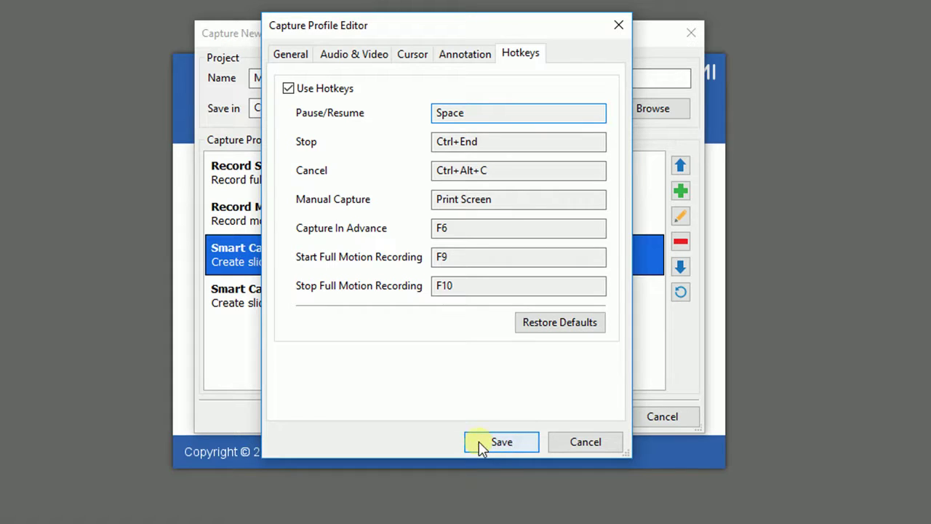